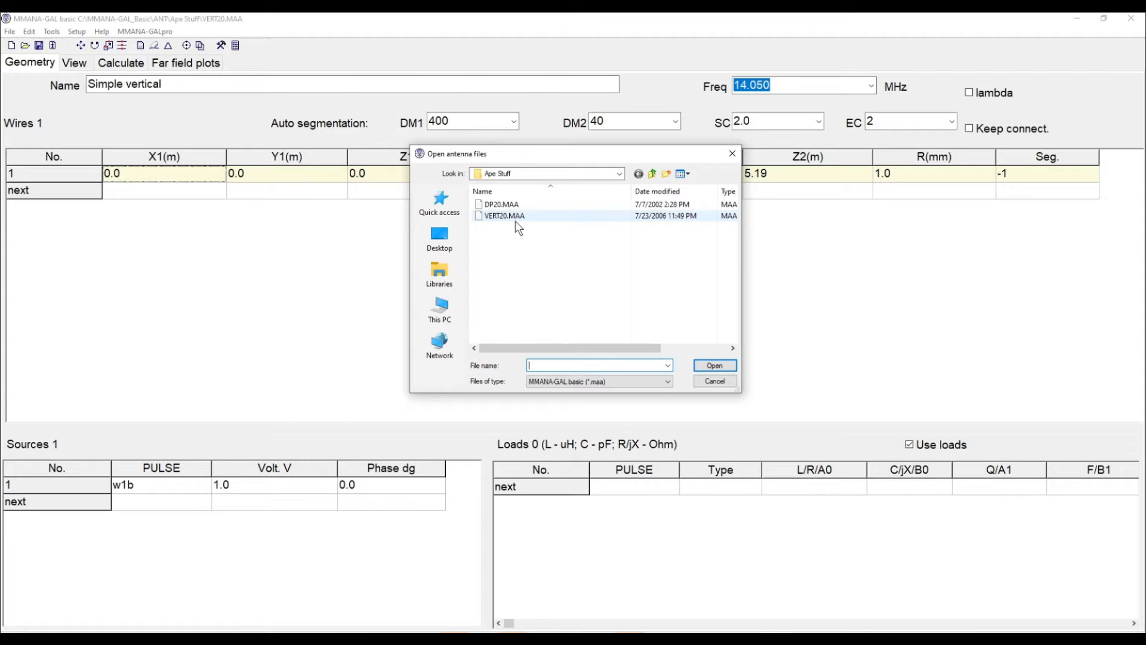
Open the VERT20.MAA antenna file and view the antenna geometry
double_click(515, 219)
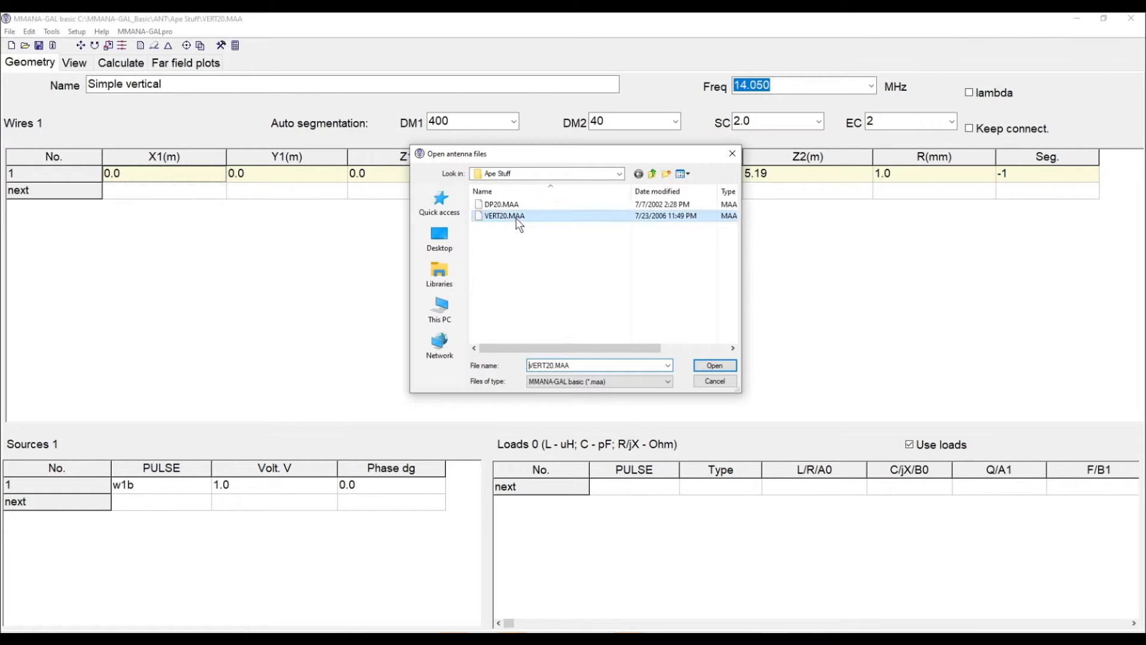
left_click(81, 67)
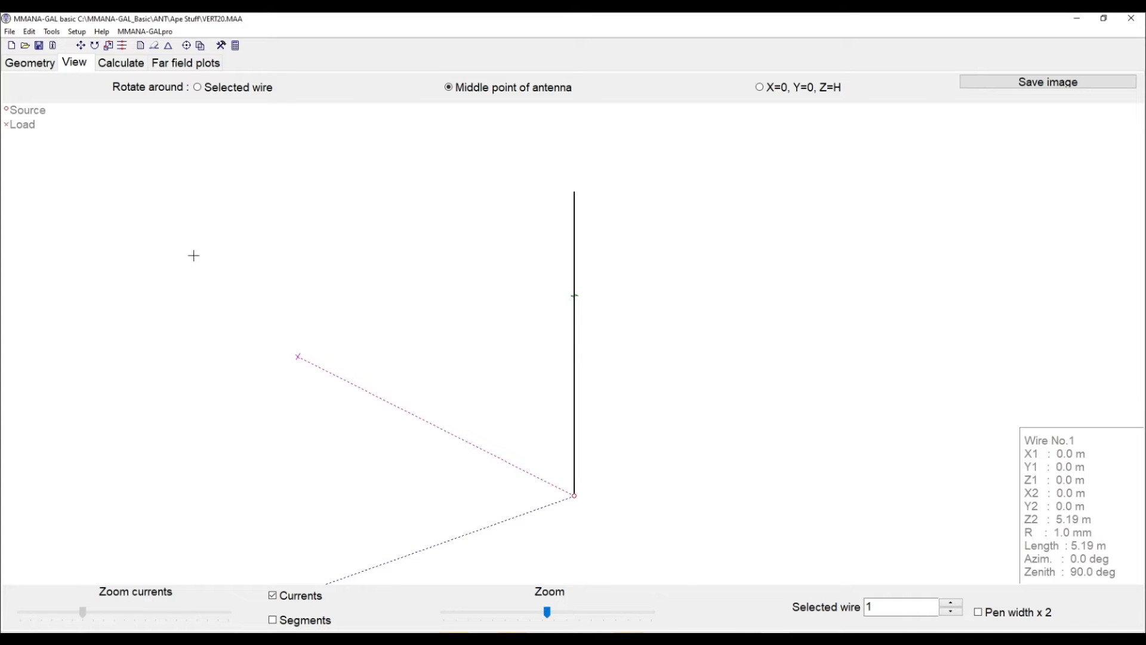
Review the real ground setup parameters on the calculation page
left_click(117, 64)
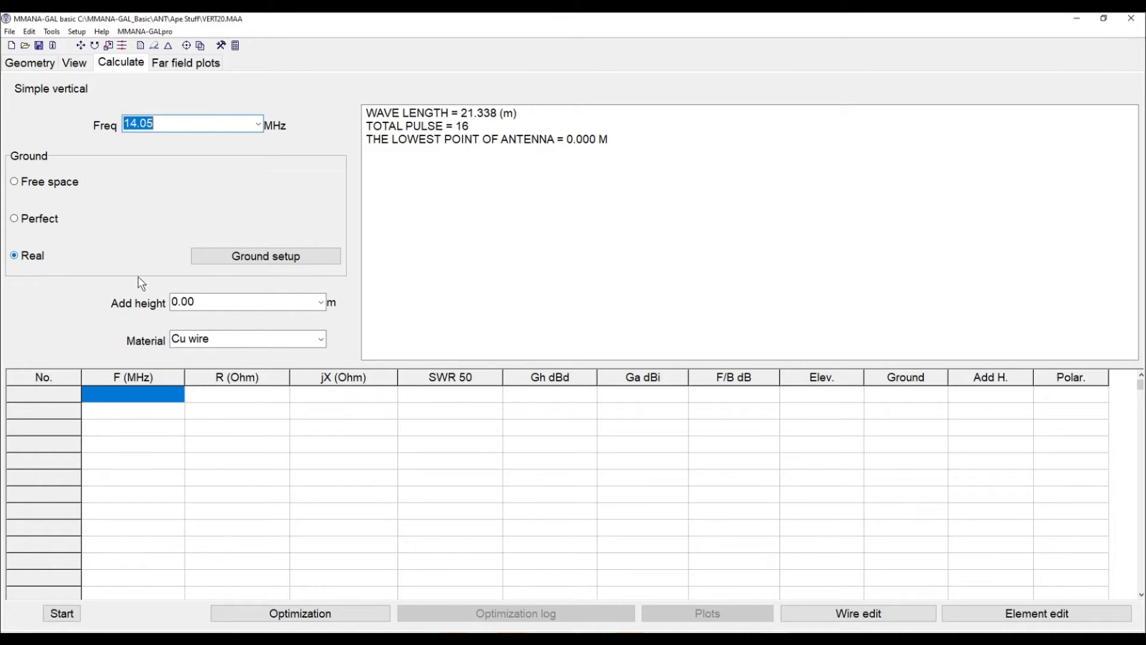
left_click(300, 262)
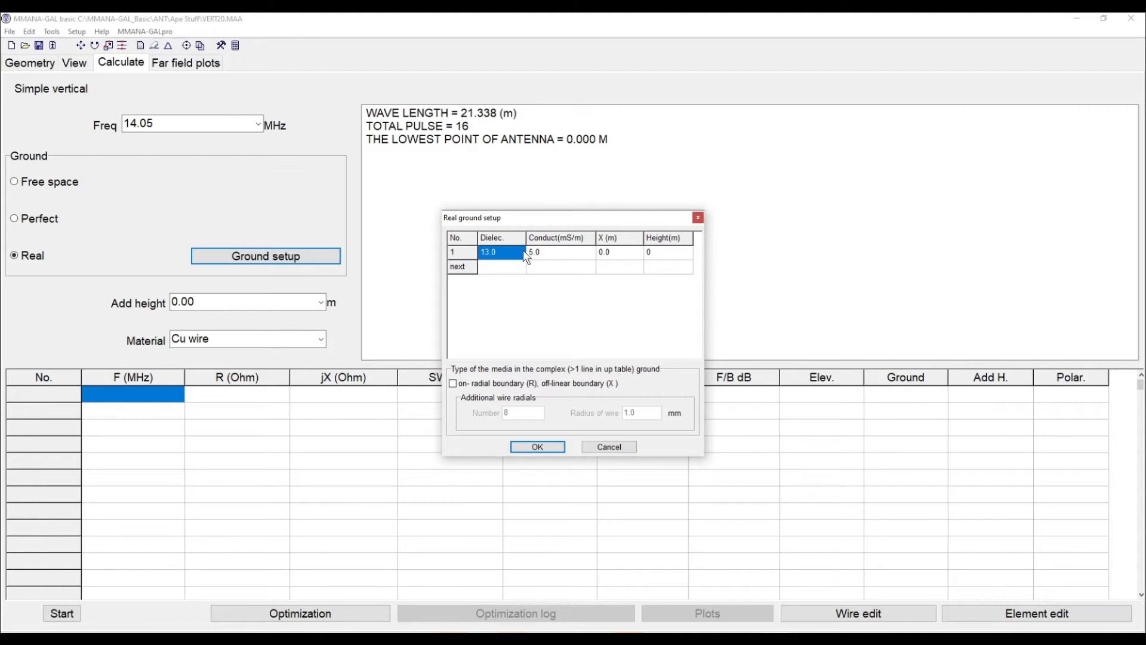
left_click(525, 447)
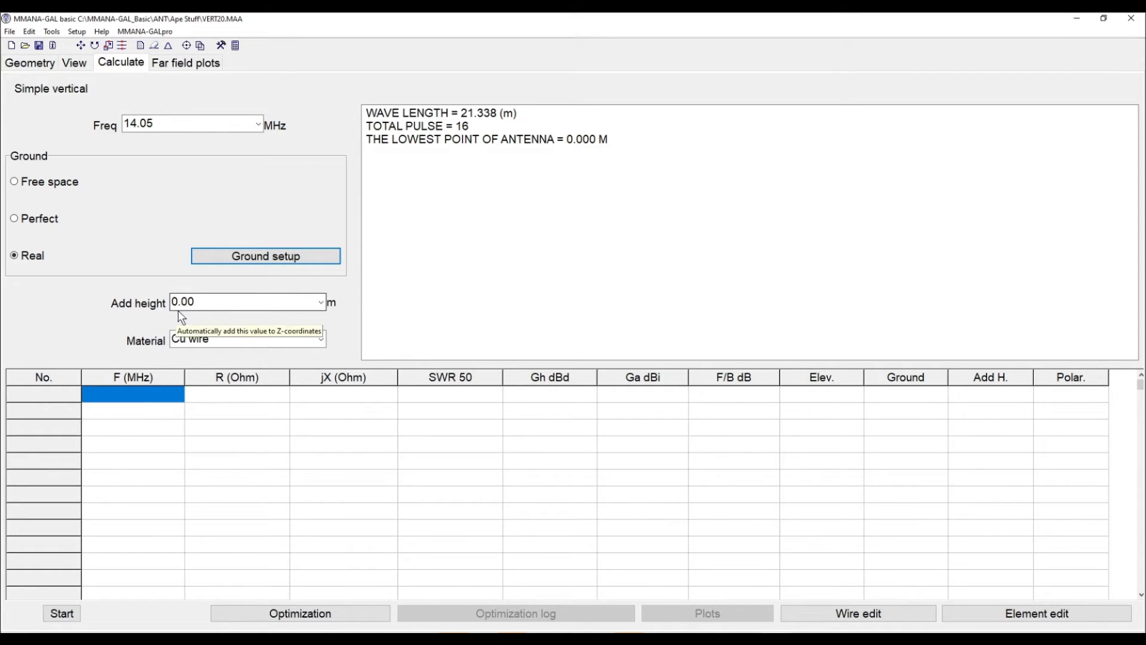
Set the added height to 0 m and keep the wire material as Cu wire
left_click(322, 303)
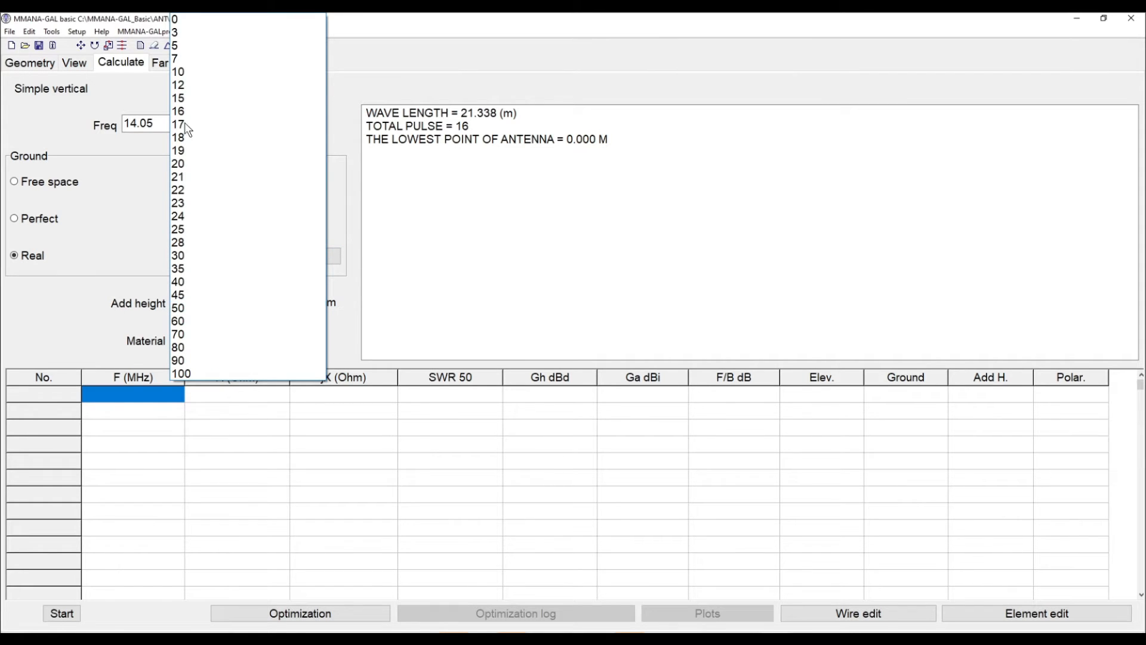
left_click(205, 24)
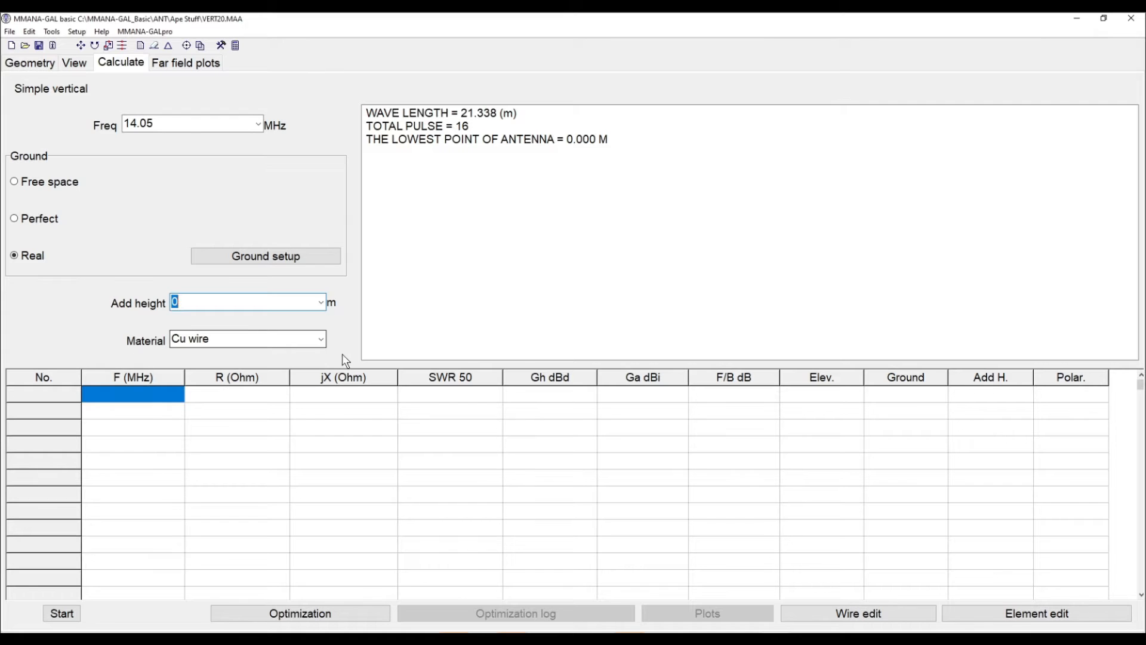
left_click(321, 339)
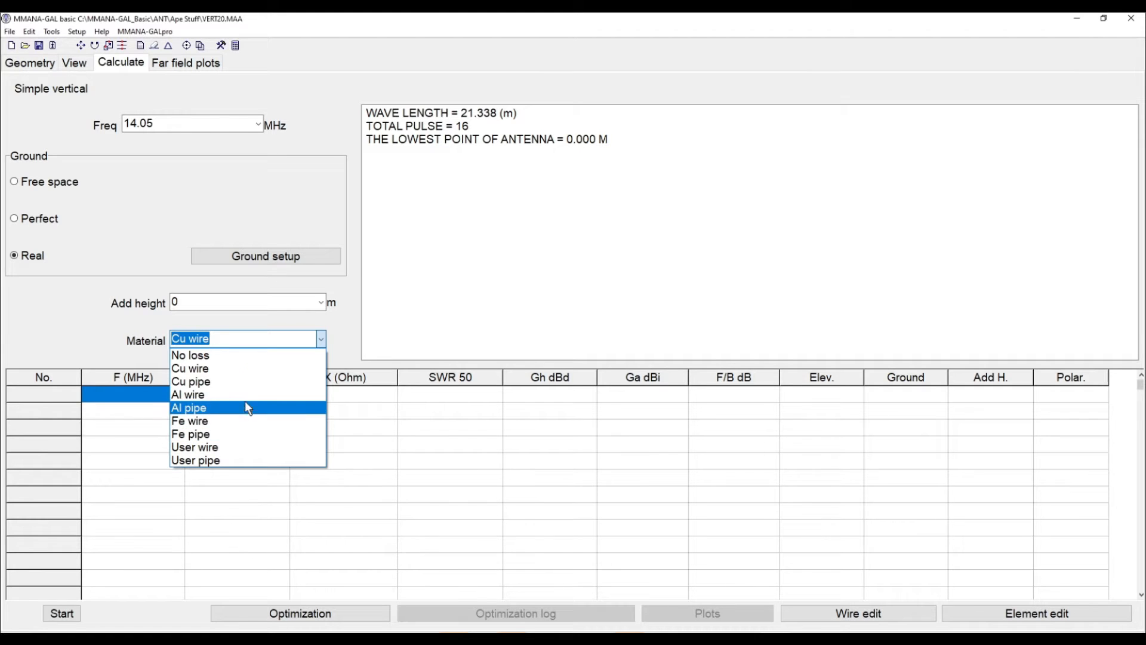
left_click(241, 370)
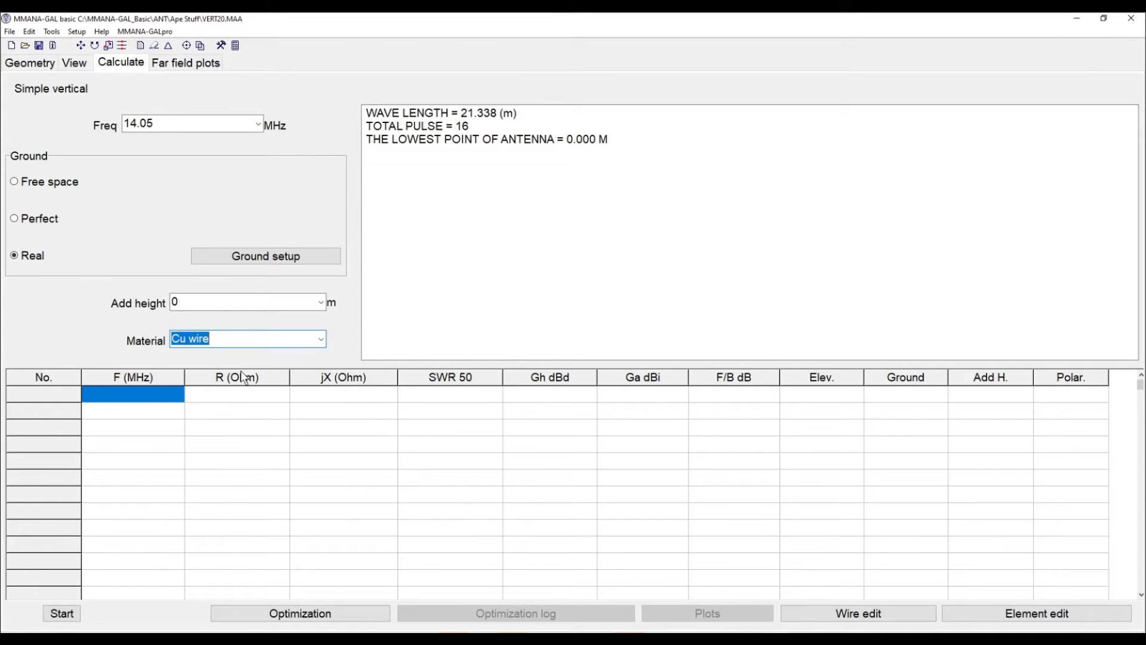
Run the calculation at 14.05 MHz and open the far field plots
left_click(62, 617)
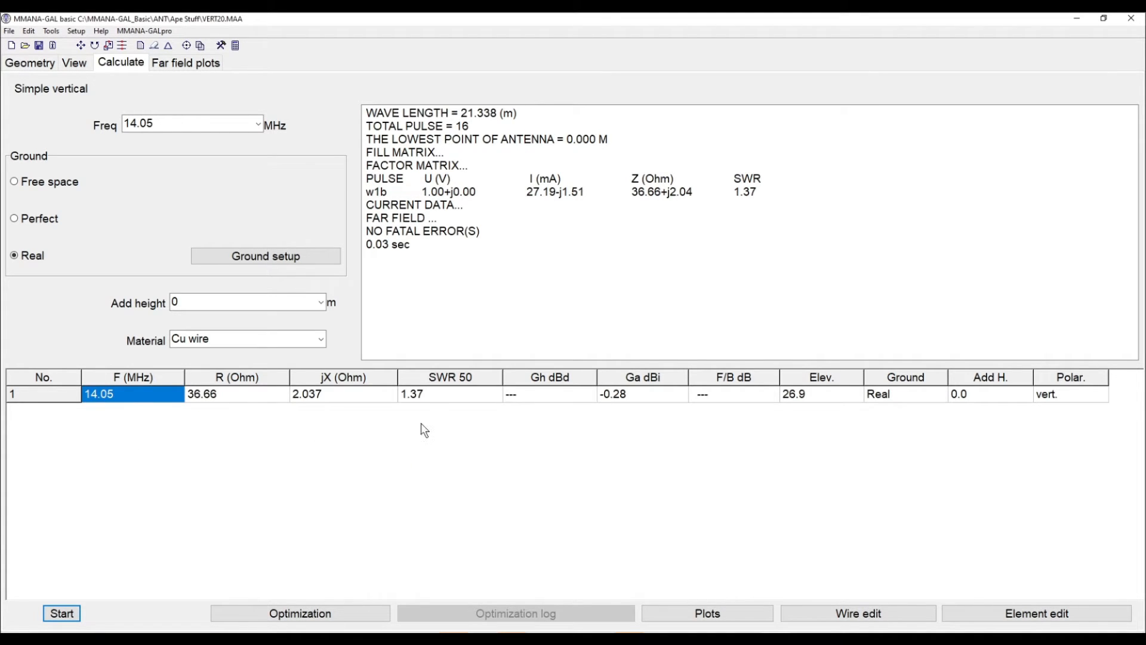
left_click(431, 396)
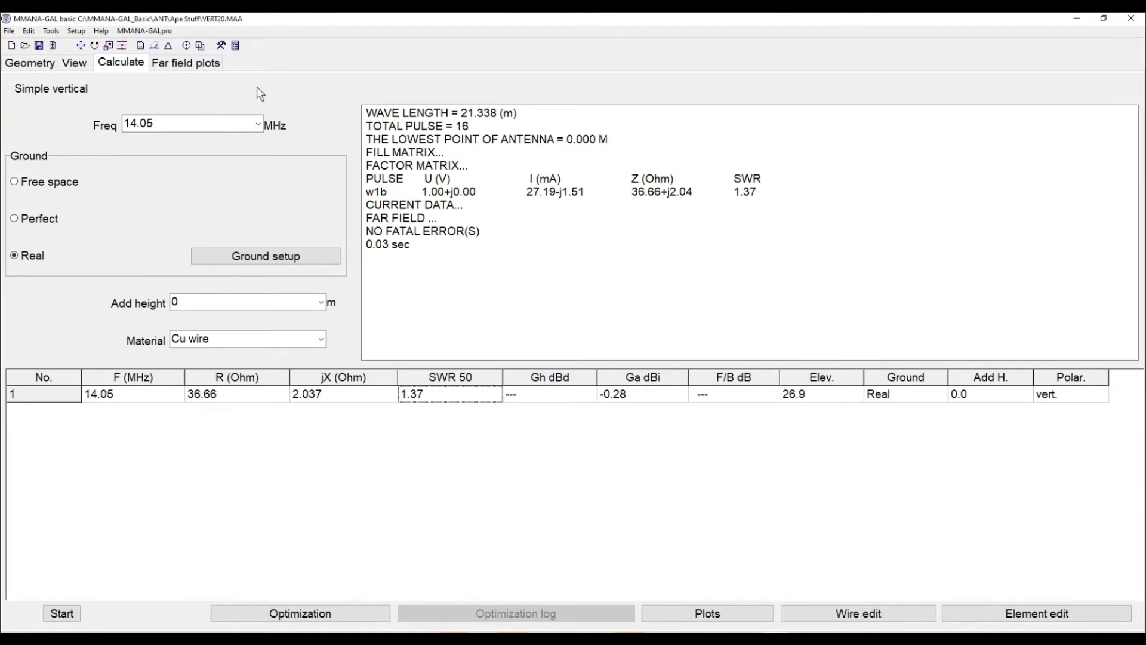
left_click(186, 64)
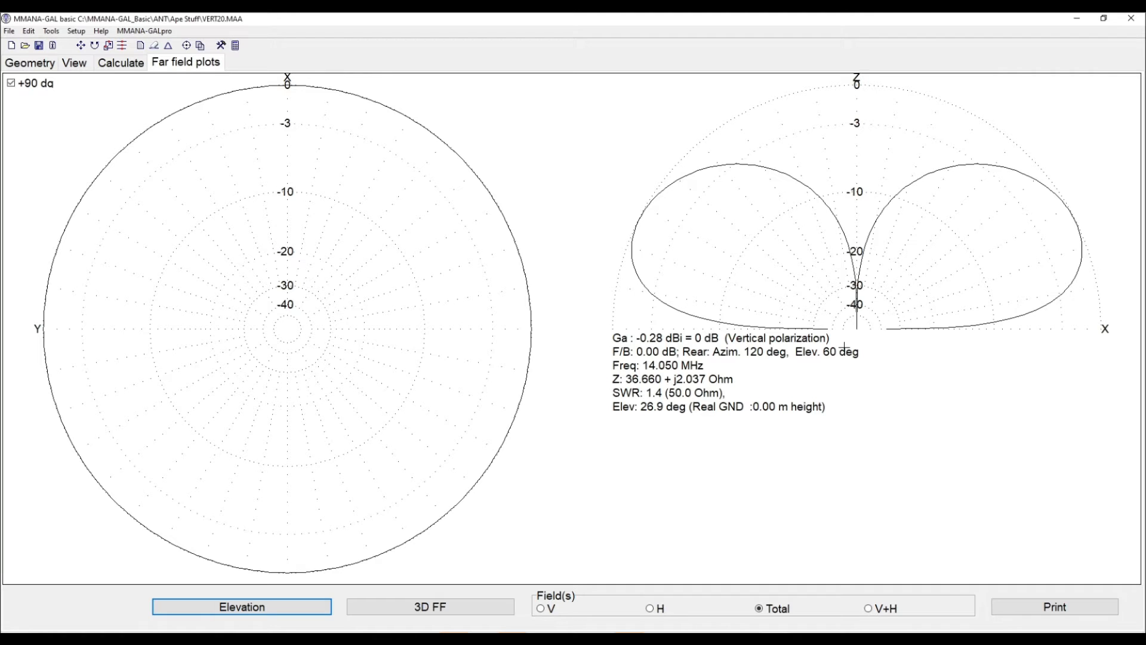
Trace the elevation pattern with the cursor to read the gain at different elevation angles
left_click(667, 188)
mouse_move(667, 188)
left_mouse_down()
mouse_move(637, 222)
mouse_move(647, 287)
mouse_move(638, 222)
left_mouse_up()
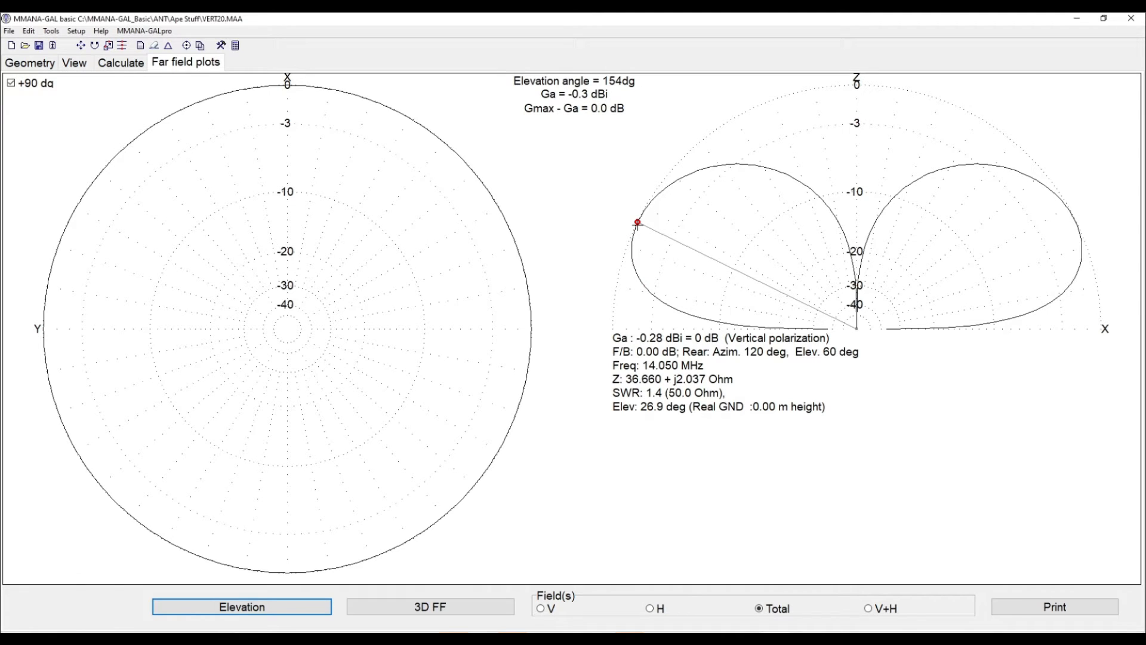
mouse_move(637, 224)
left_mouse_down()
mouse_move(645, 319)
mouse_move(627, 305)
mouse_move(676, 323)
mouse_move(661, 315)
mouse_move(672, 305)
left_mouse_up()
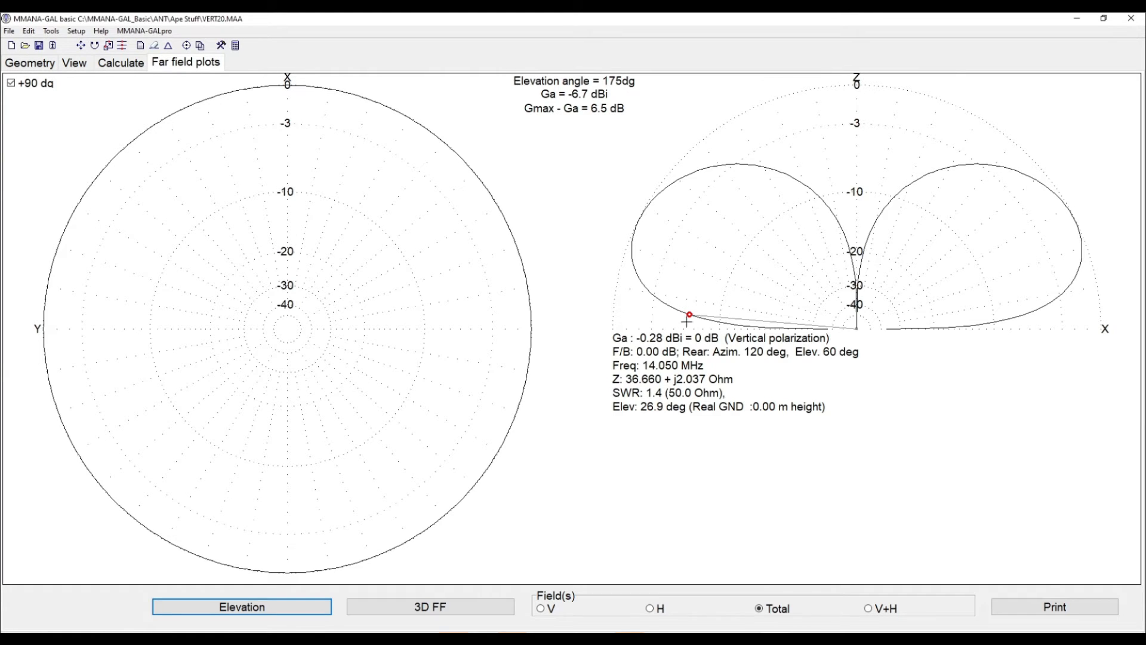
left_click(695, 324)
left_click_drag(701, 326, 685, 318)
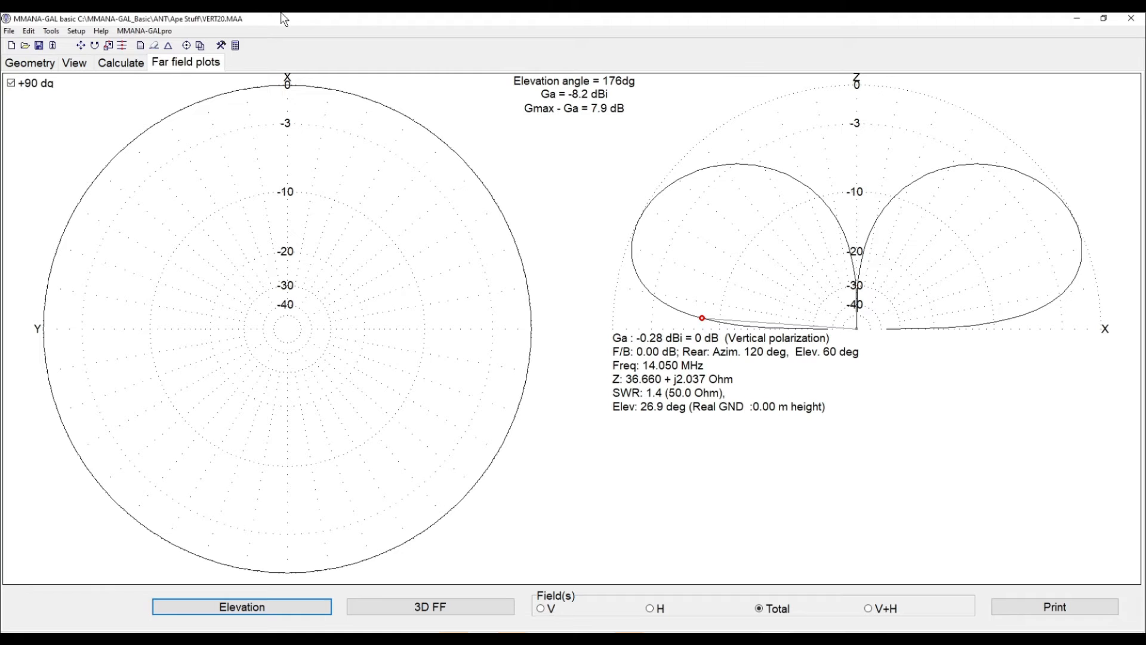
Enable the radial boundary ground option in the ground setup with 4 additional wire radials
left_click(120, 65)
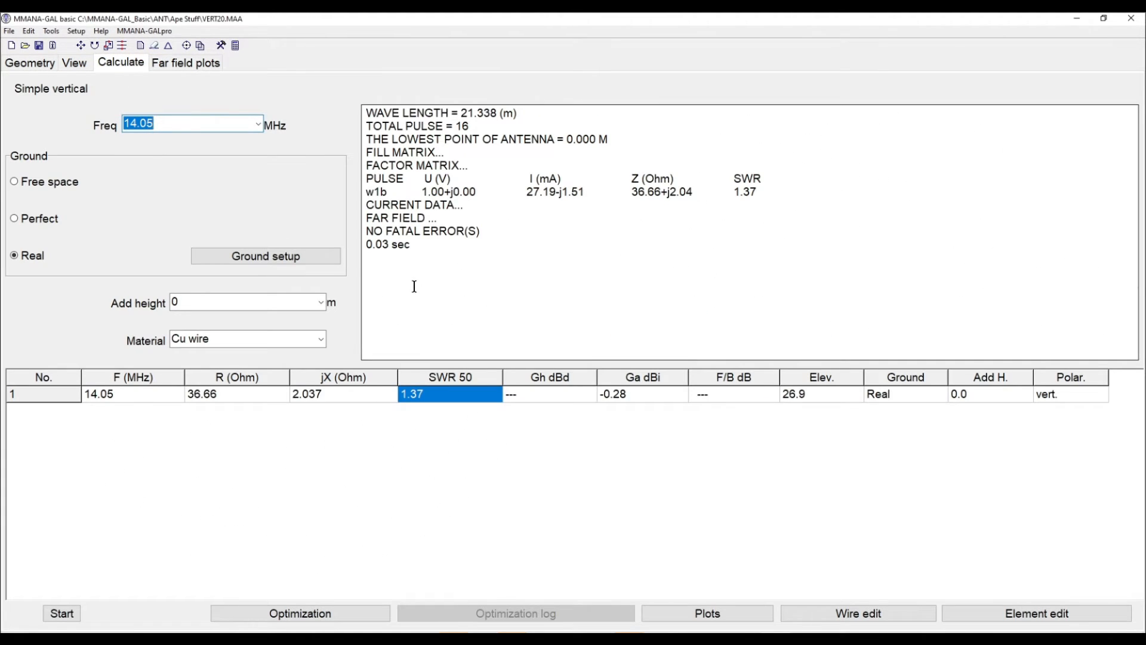
left_click(316, 256)
left_click(452, 384)
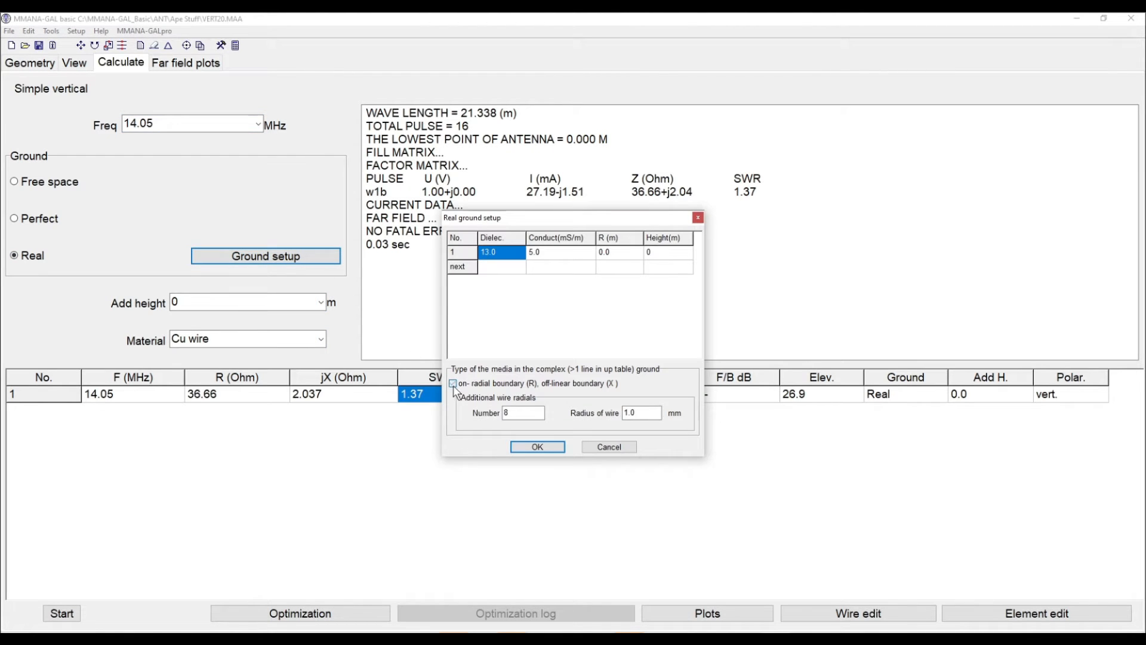
type("4")
left_click(538, 447)
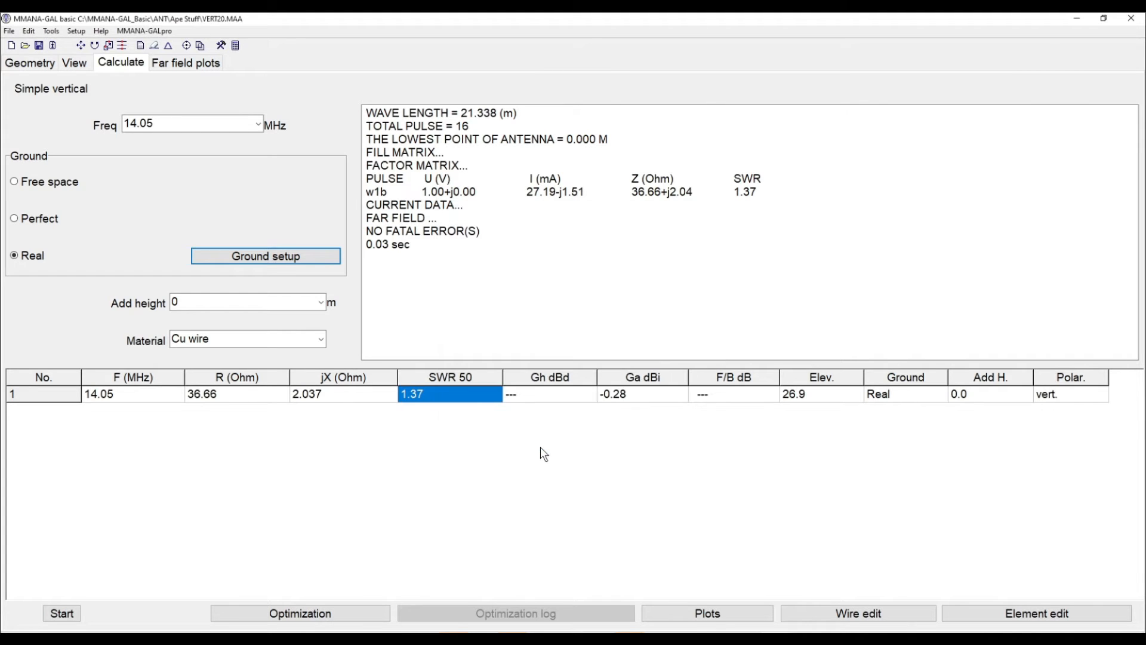
Rerun the calculation and open the far field comparison window
left_click(69, 618)
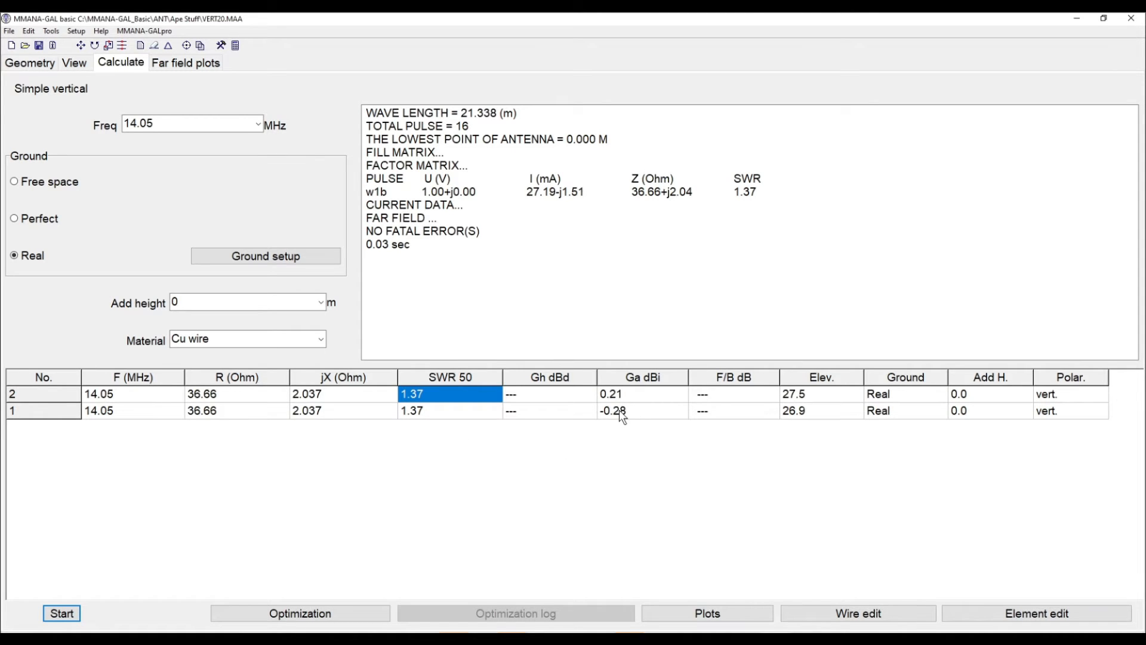
left_click(187, 64)
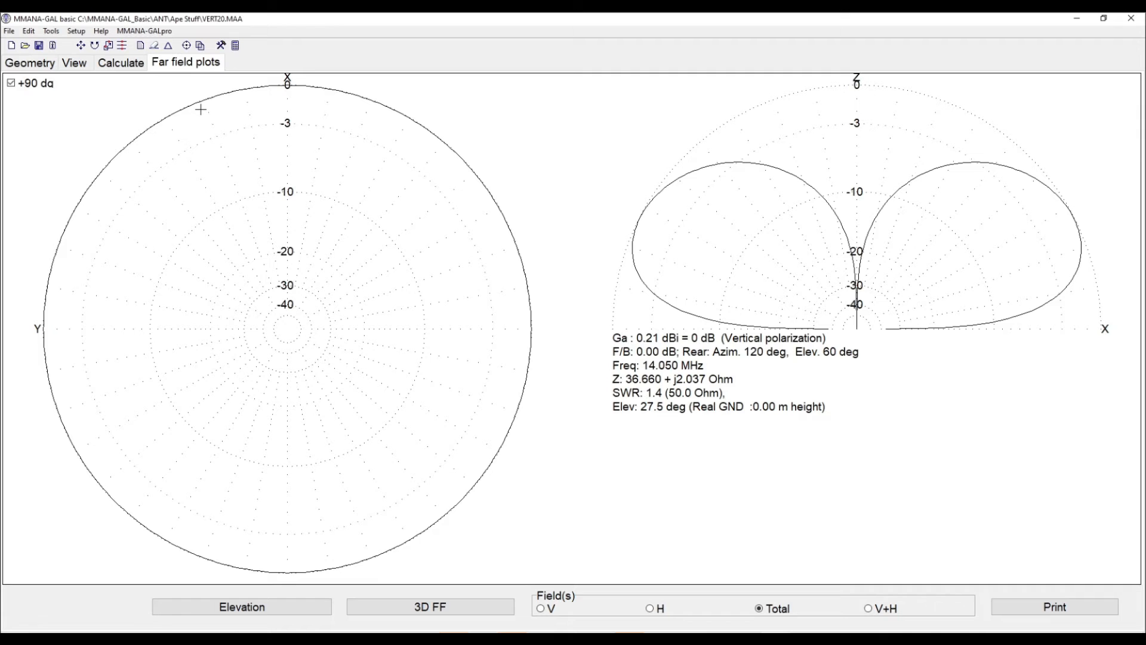
left_click(201, 46)
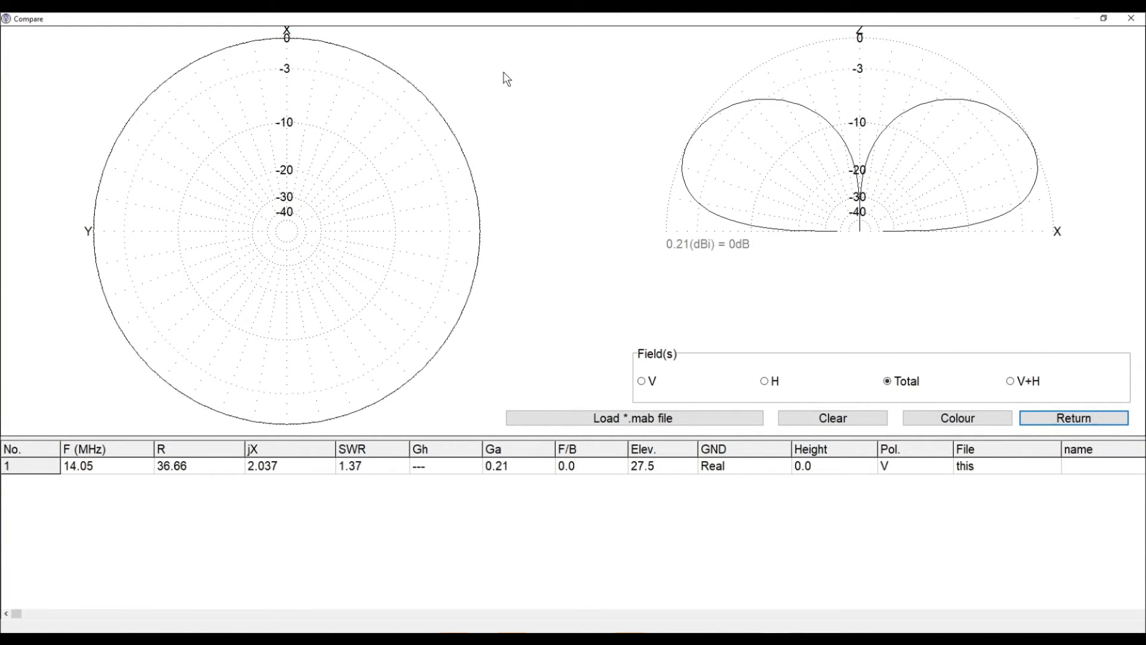
Load VERT20 8R.mab into the comparison
left_click(729, 417)
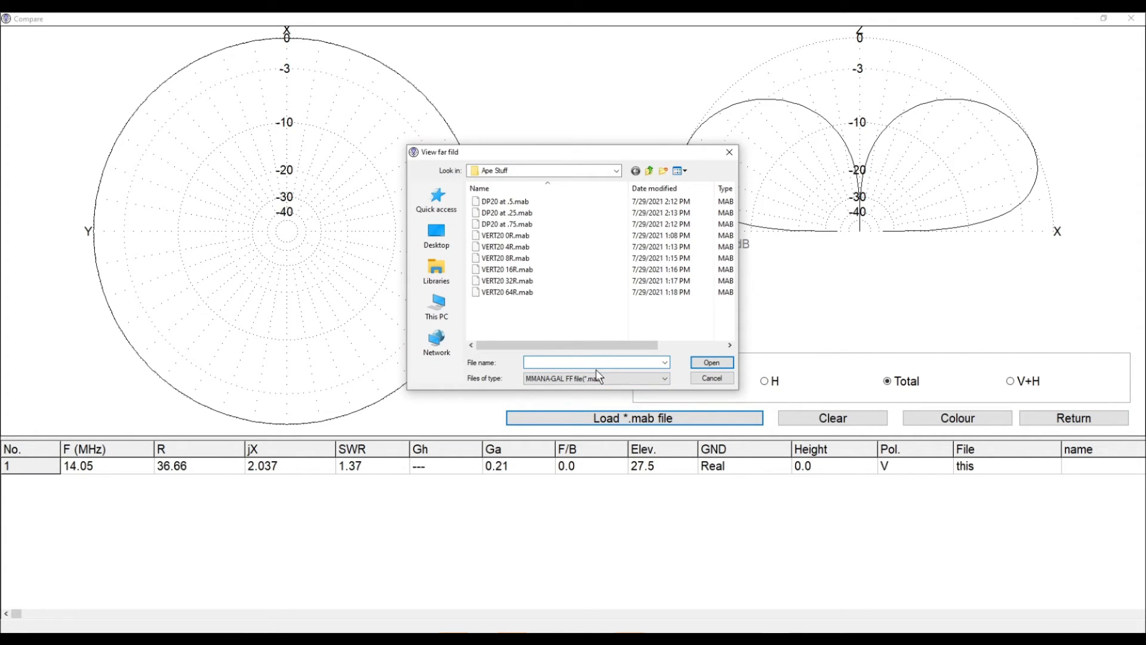
left_click(505, 259)
left_click(699, 364)
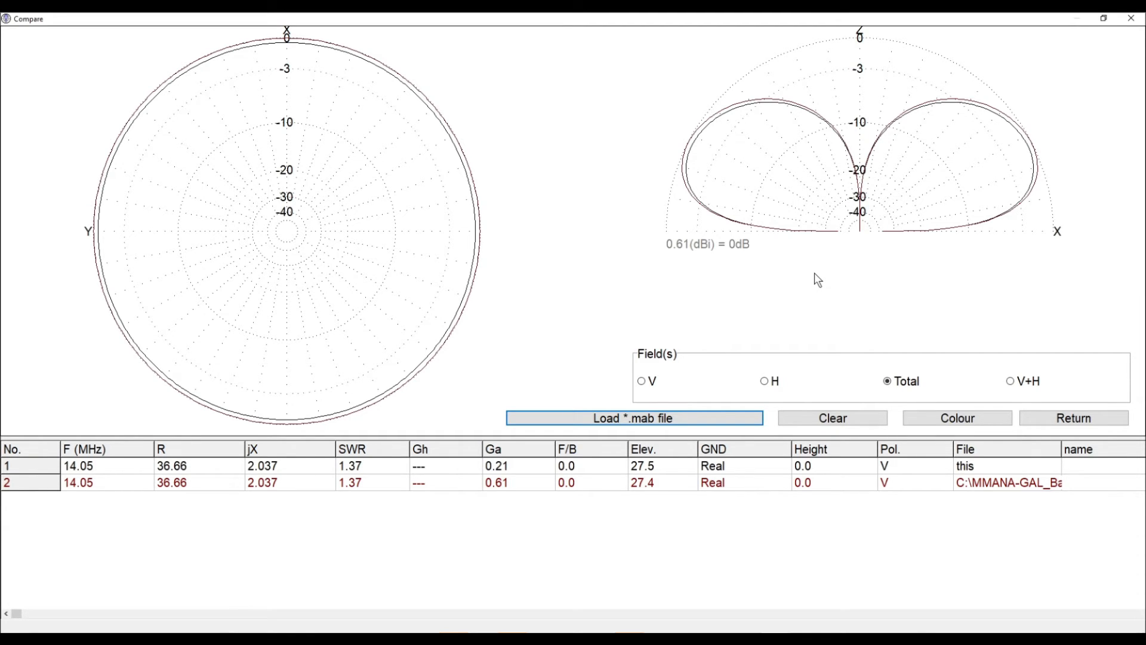
Load VERT20 16R.mab into the comparison
left_click(693, 417)
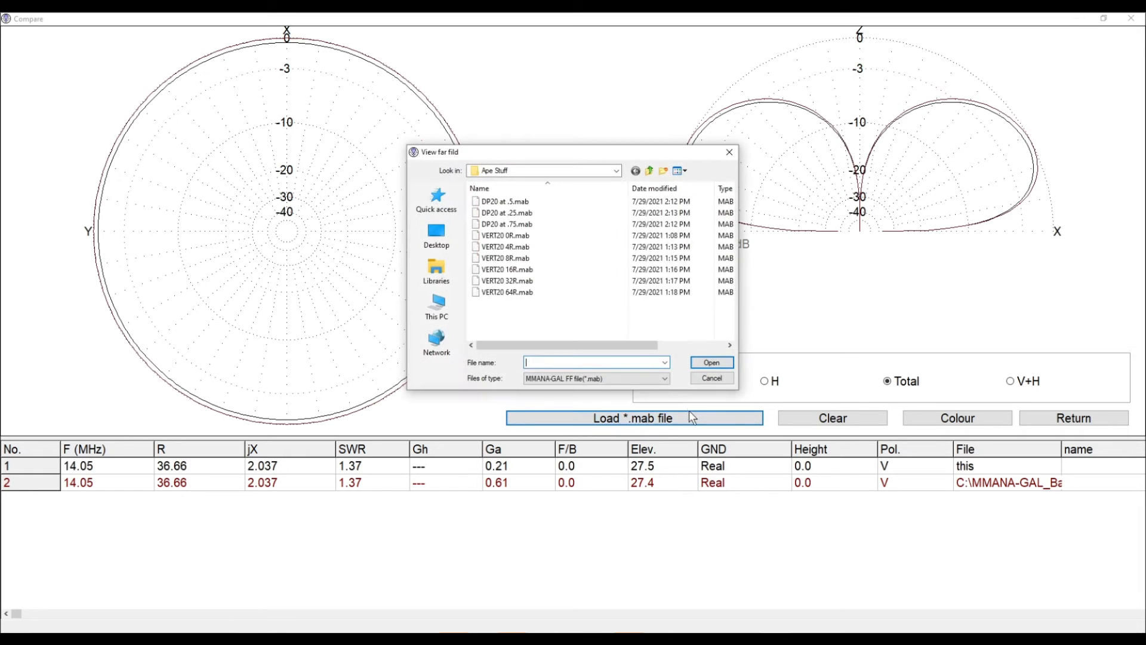
left_click(525, 272)
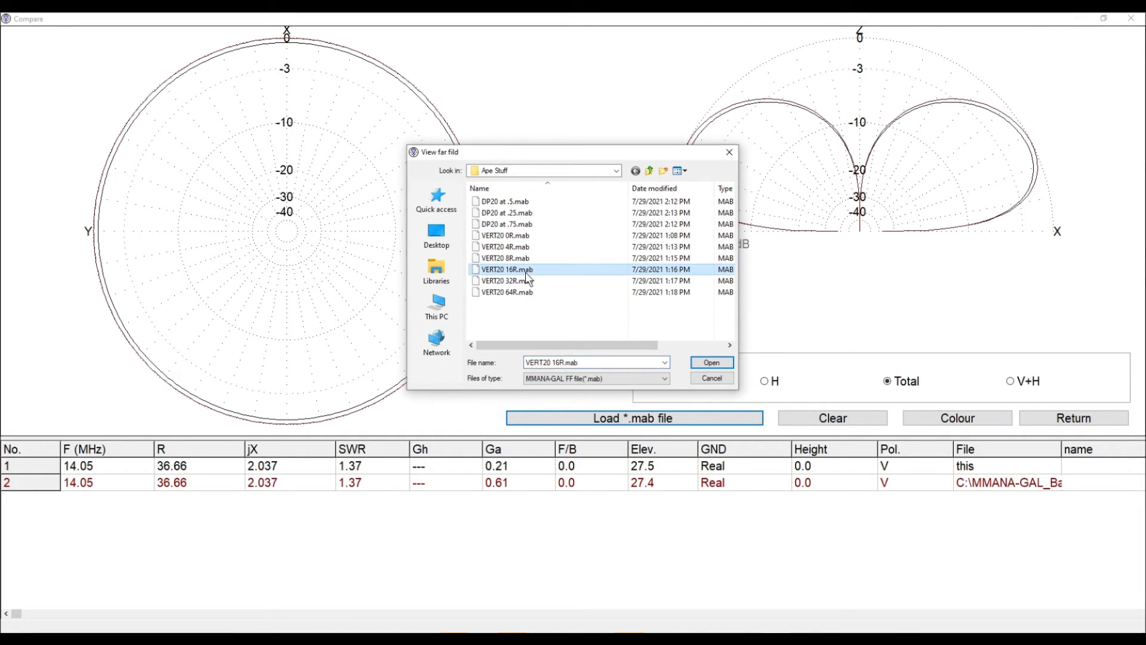
left_click(705, 366)
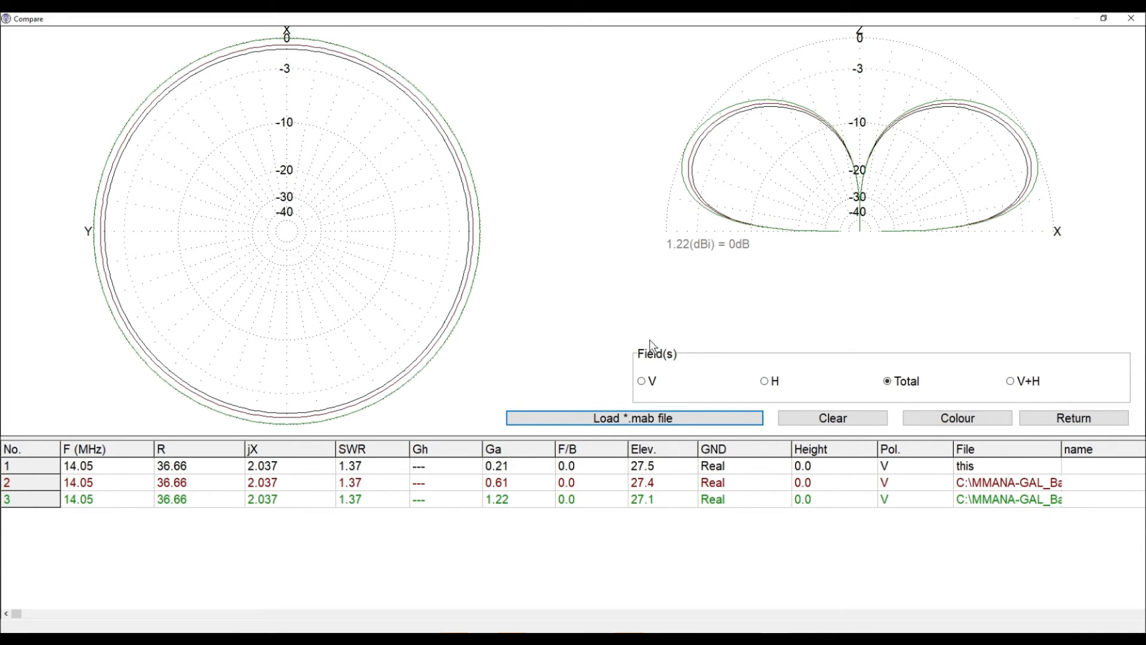
Load VERT20 32R.mab into the comparison
left_click(552, 419)
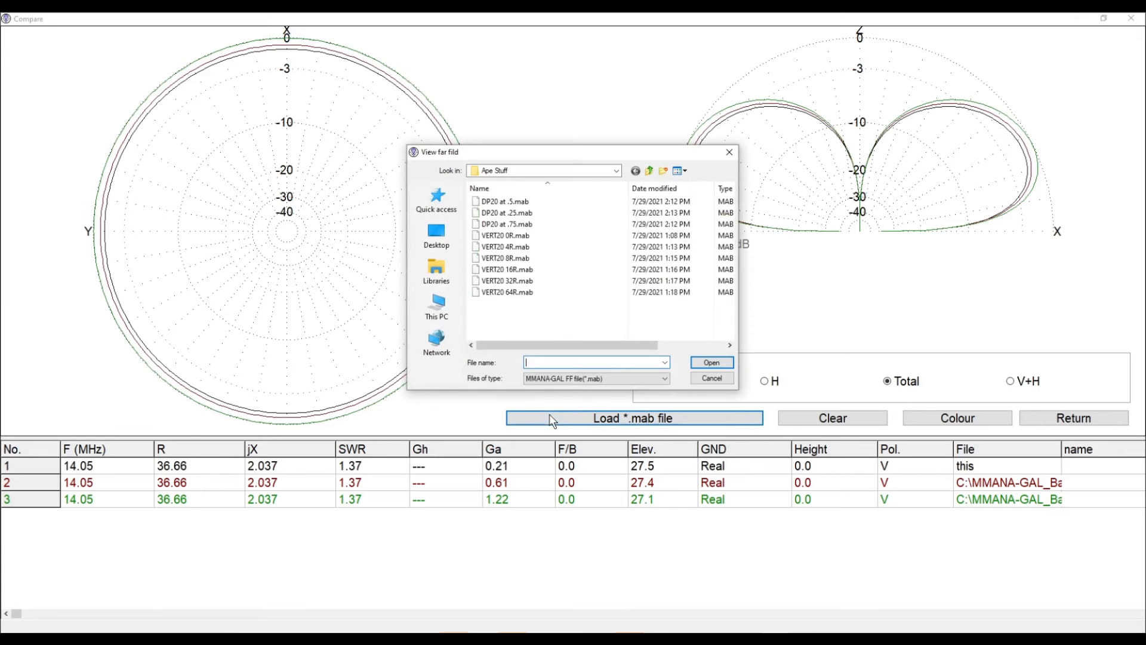
left_click(530, 281)
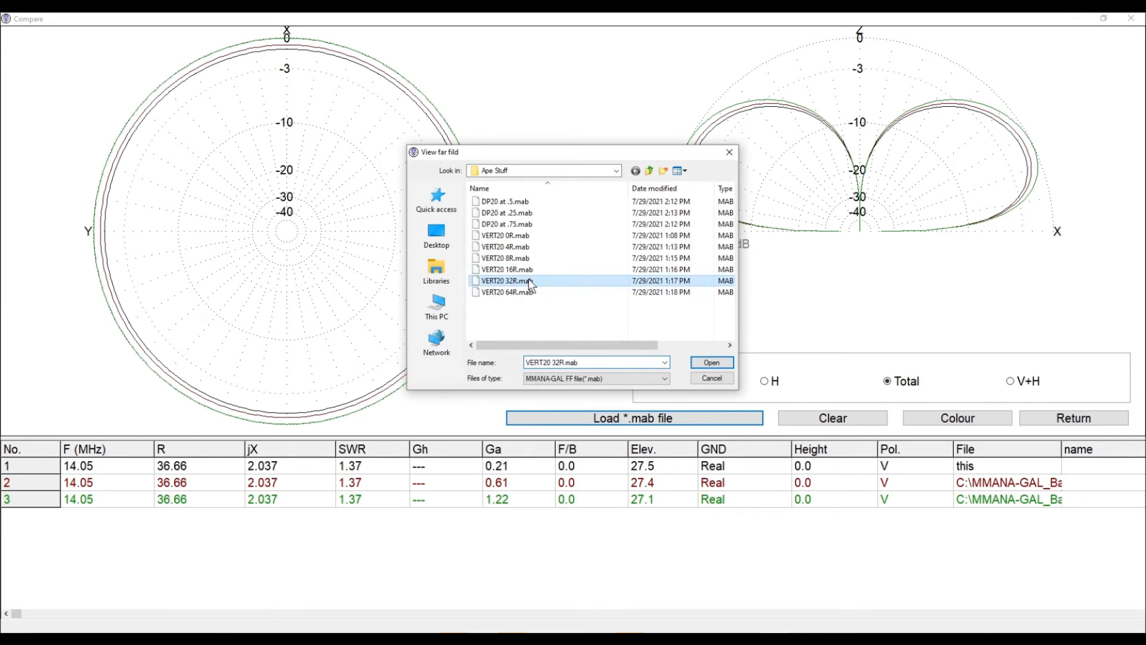
left_click(712, 363)
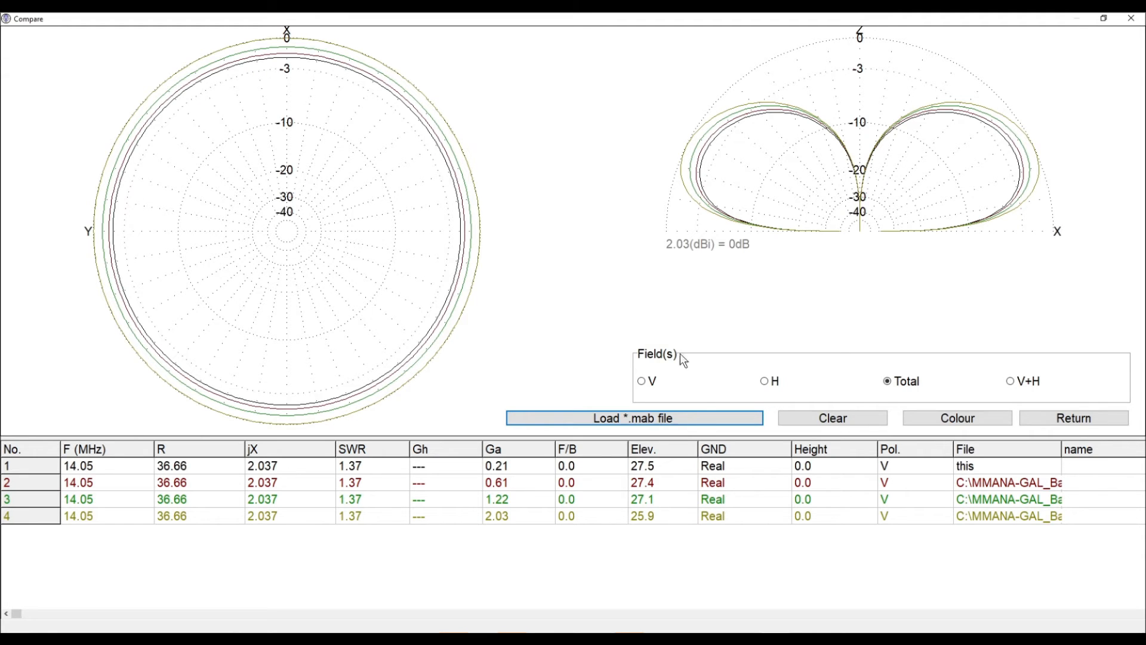
Load VERT20 64R.mab into the comparison
left_click(687, 417)
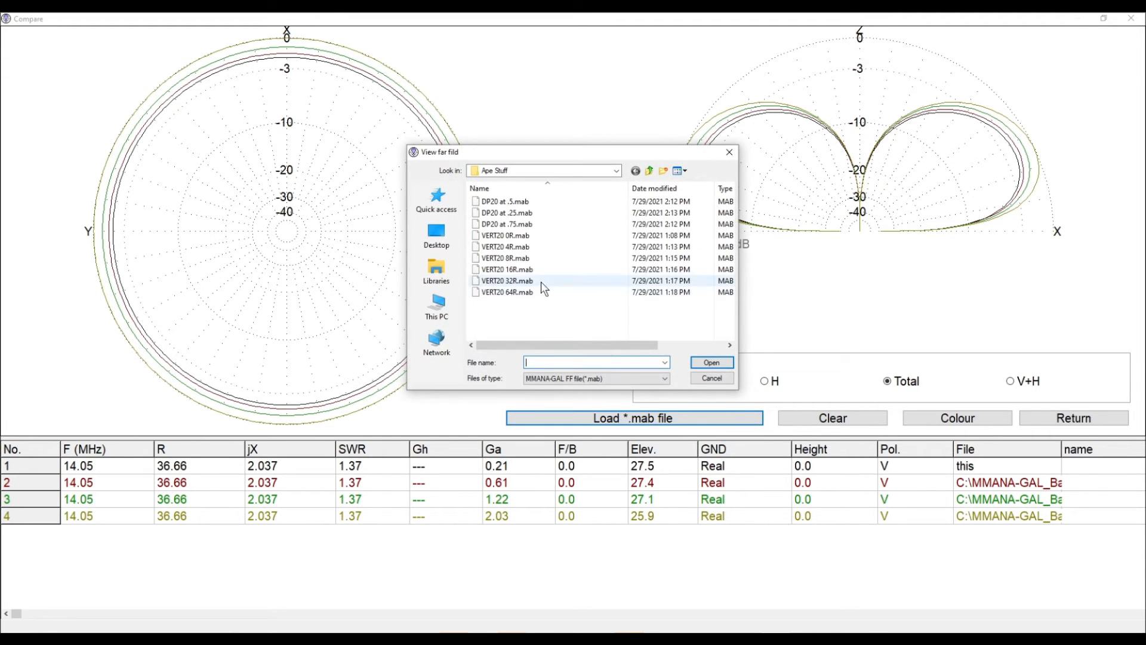
left_click(514, 294)
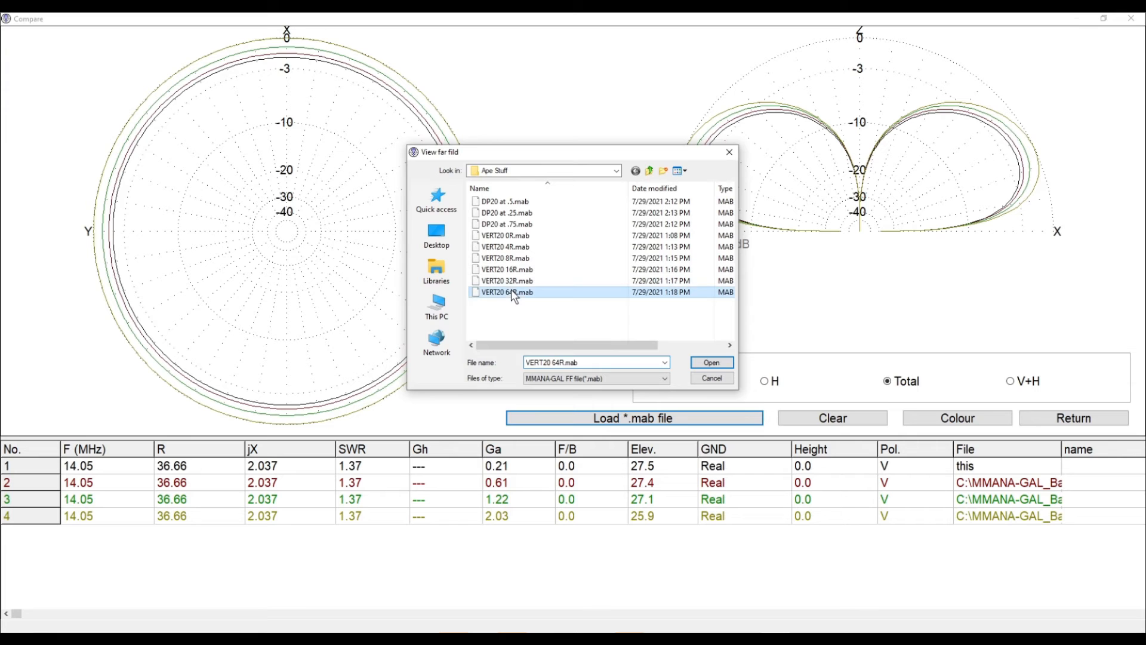
left_click(691, 363)
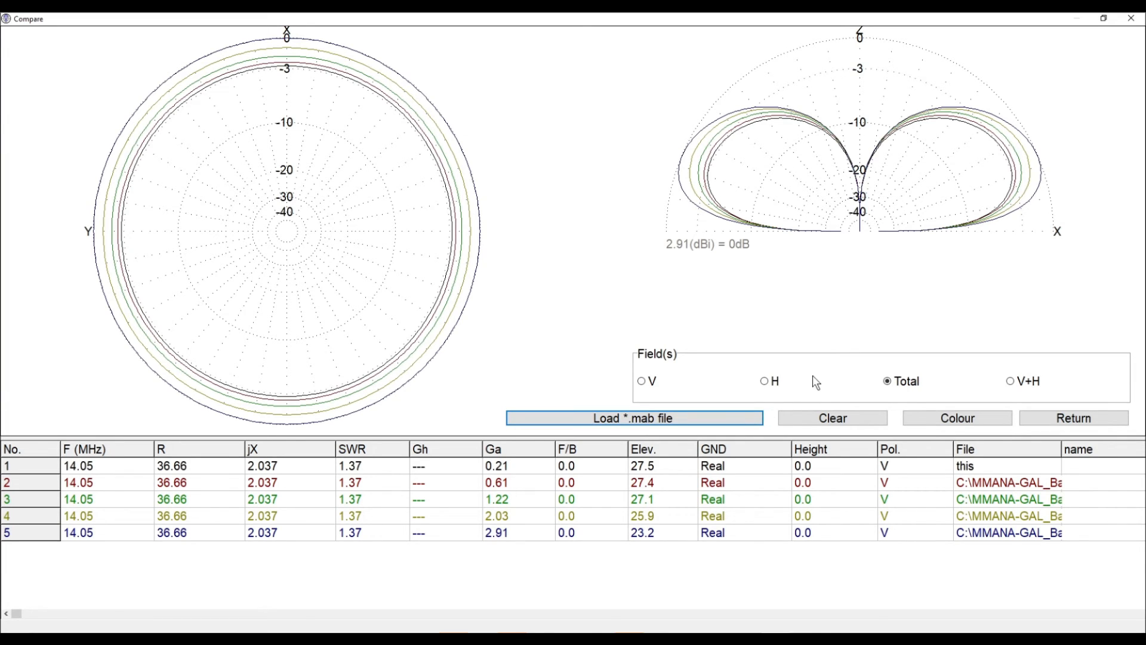
Clear the comparison and reopen the comparison window with only the current pattern
left_click(810, 417)
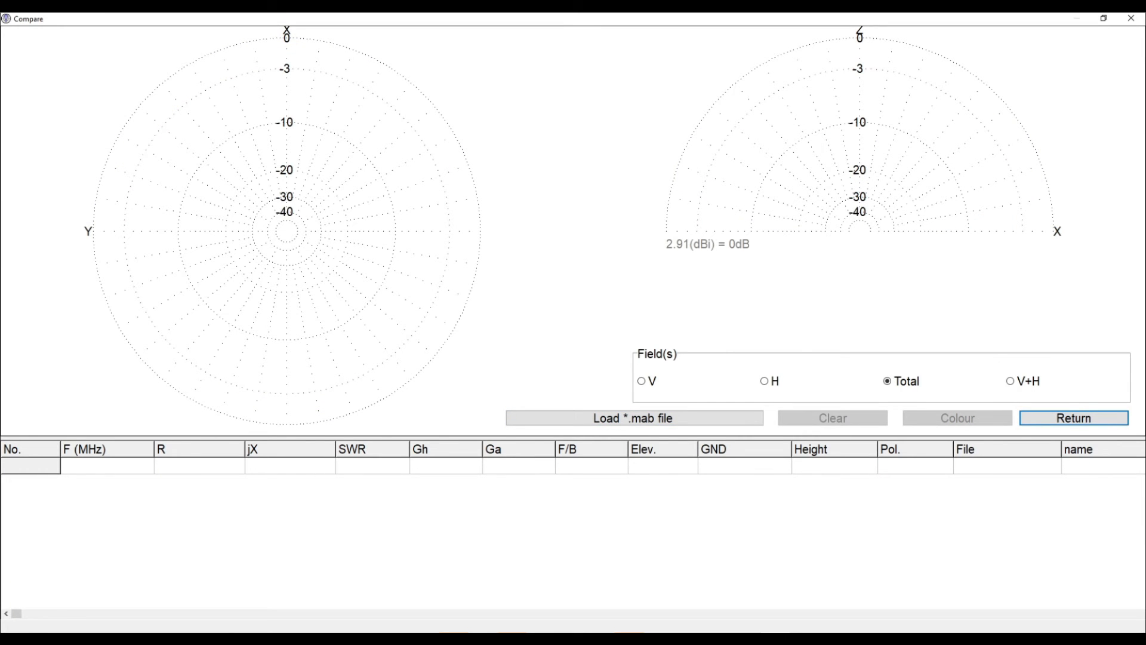
left_click(1131, 18)
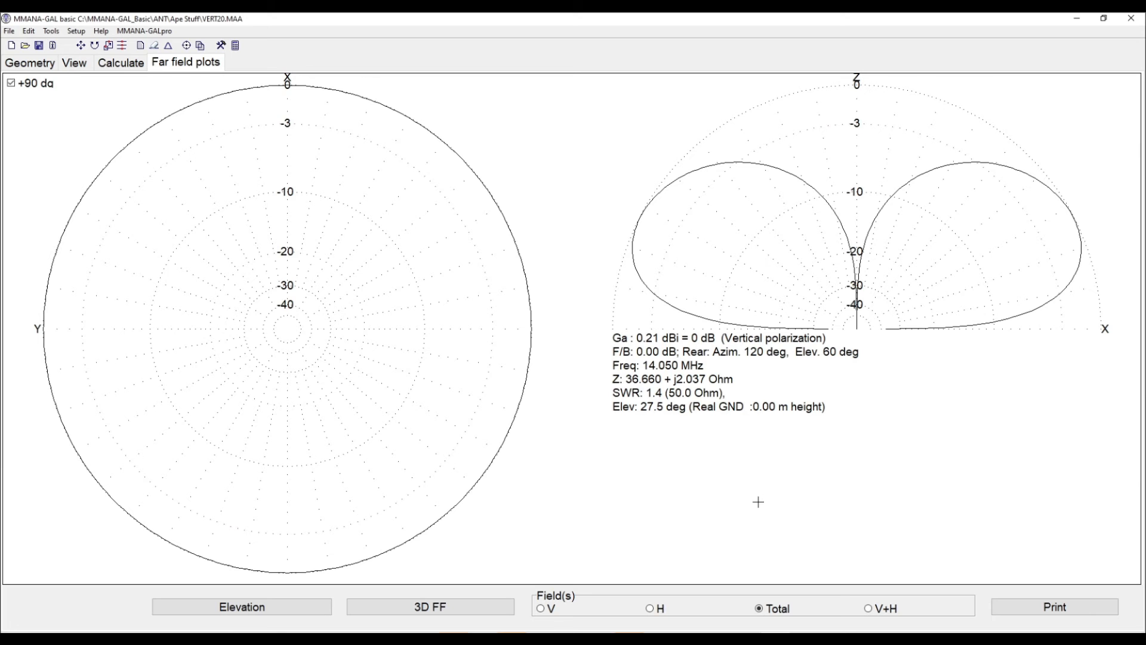
left_click(200, 46)
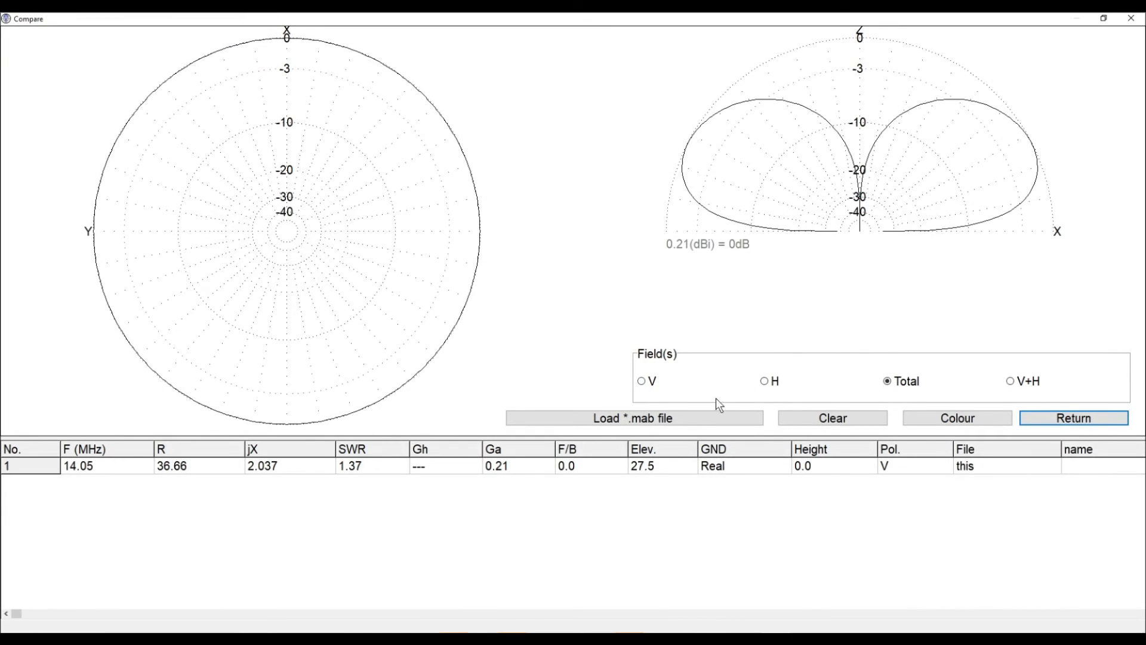
Load DP20 at .5.mab into the comparison alongside the vertical's current pattern
left_click(692, 418)
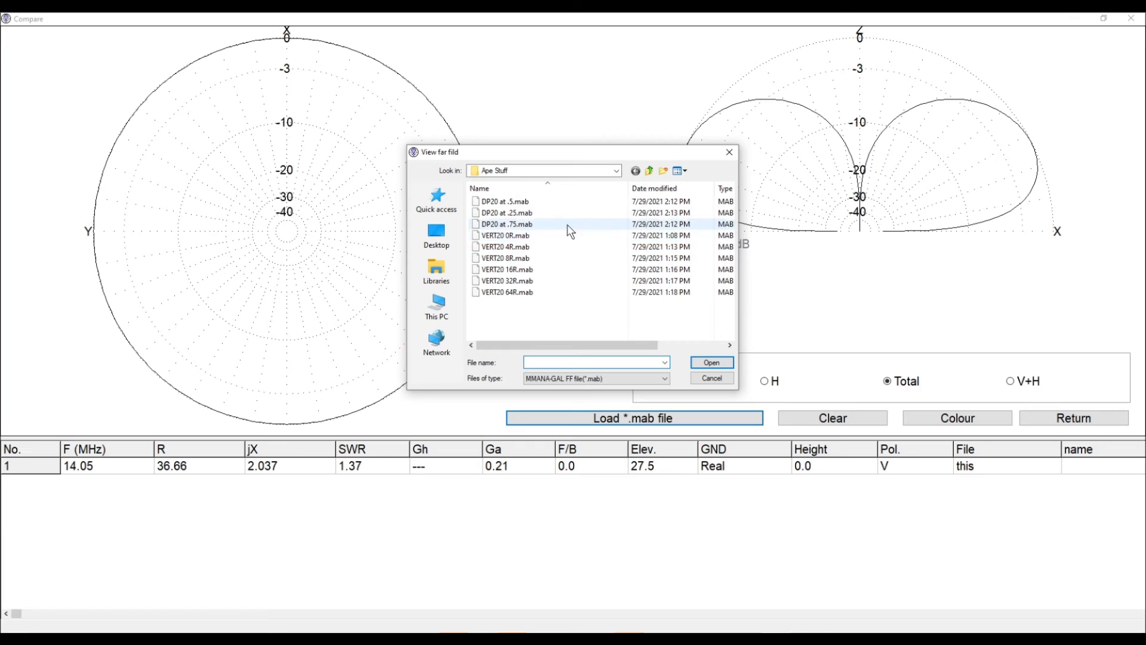
left_click(551, 201)
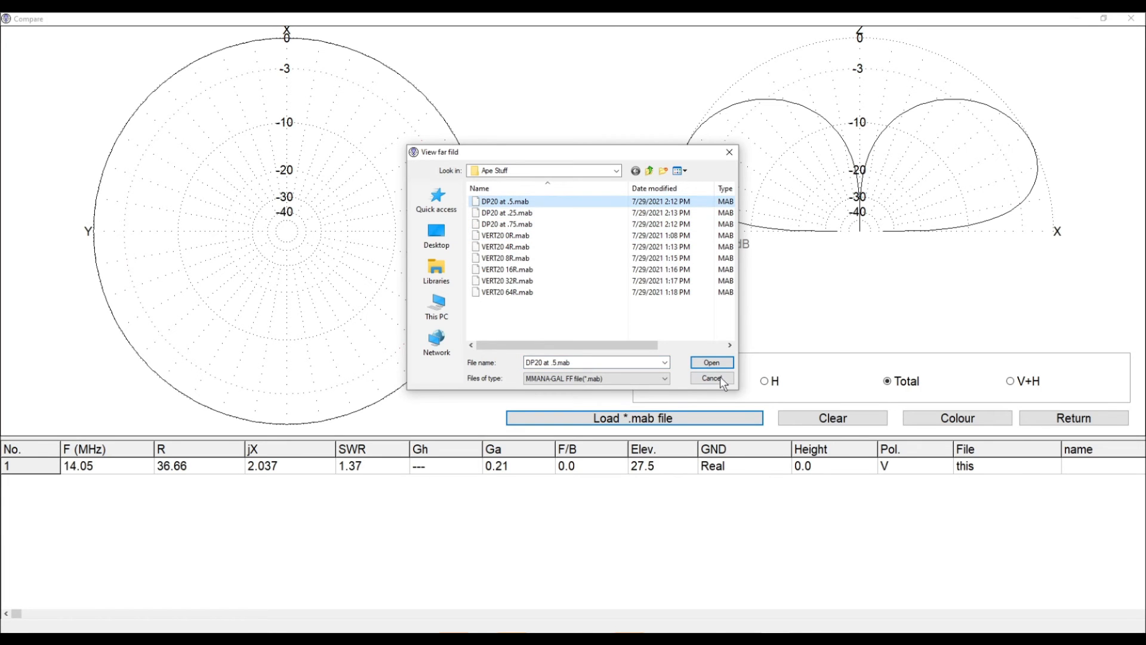
left_click(712, 367)
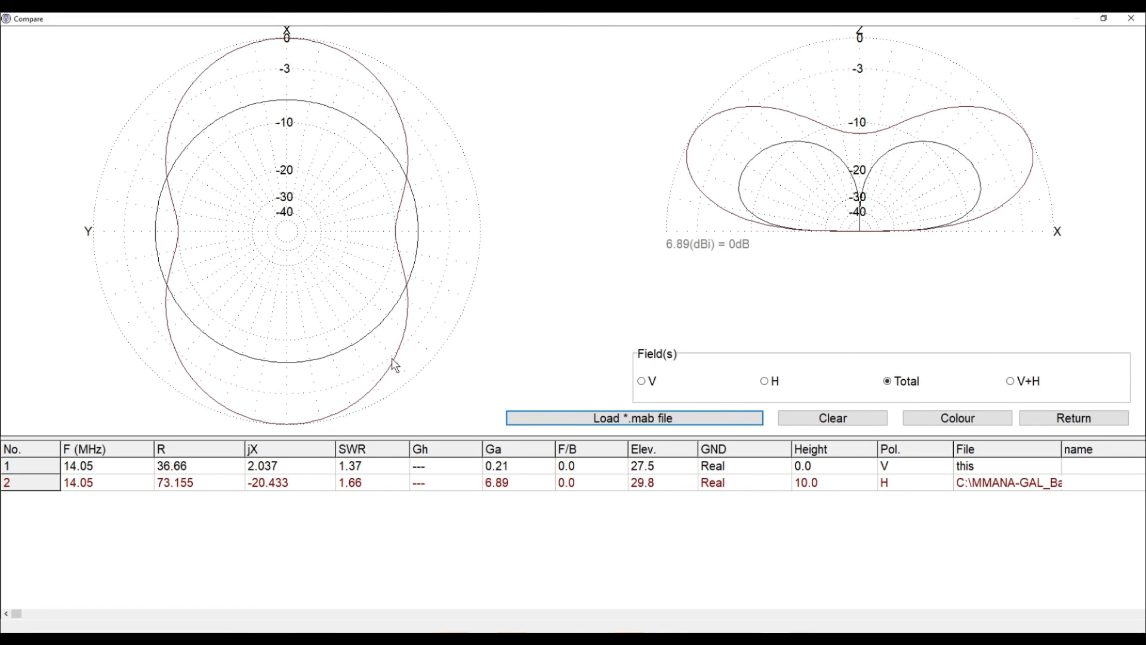
Load DP20 at .25.mab into the comparison
left_click(653, 424)
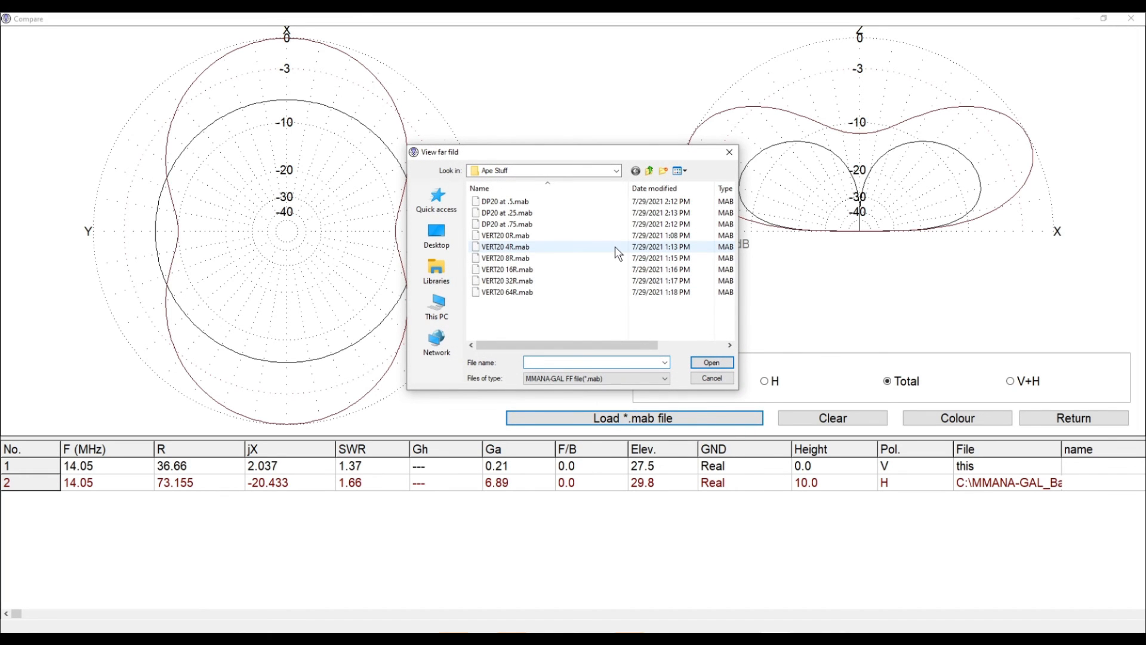
left_click(564, 212)
left_click(715, 367)
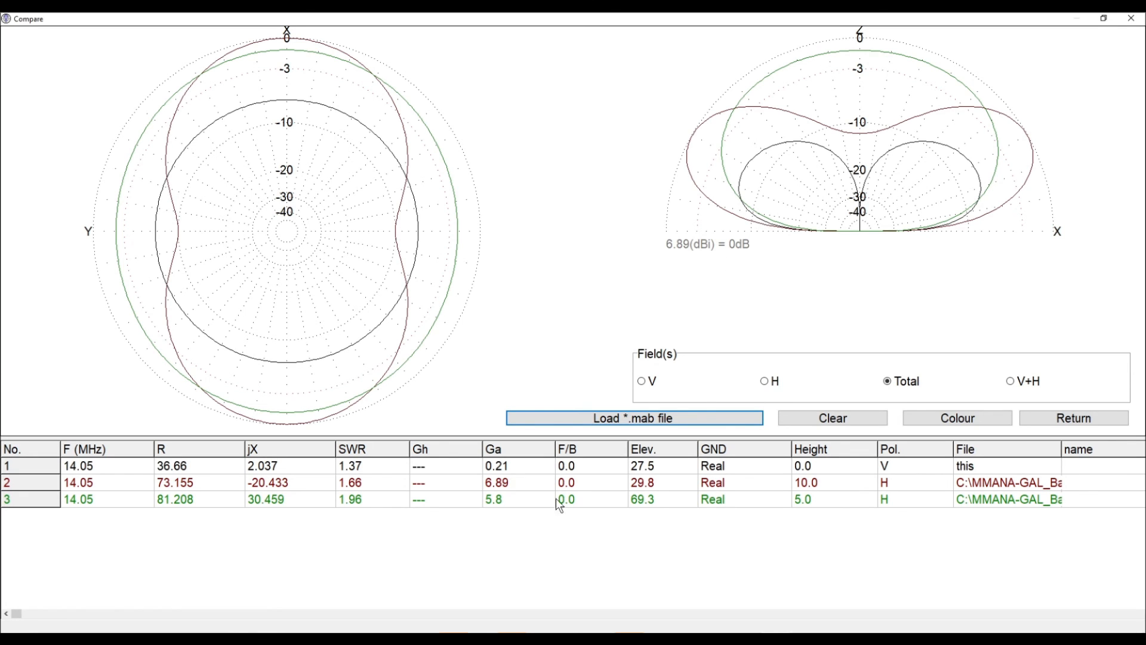
Load DP20 at .75.mab into the comparison
left_click(571, 419)
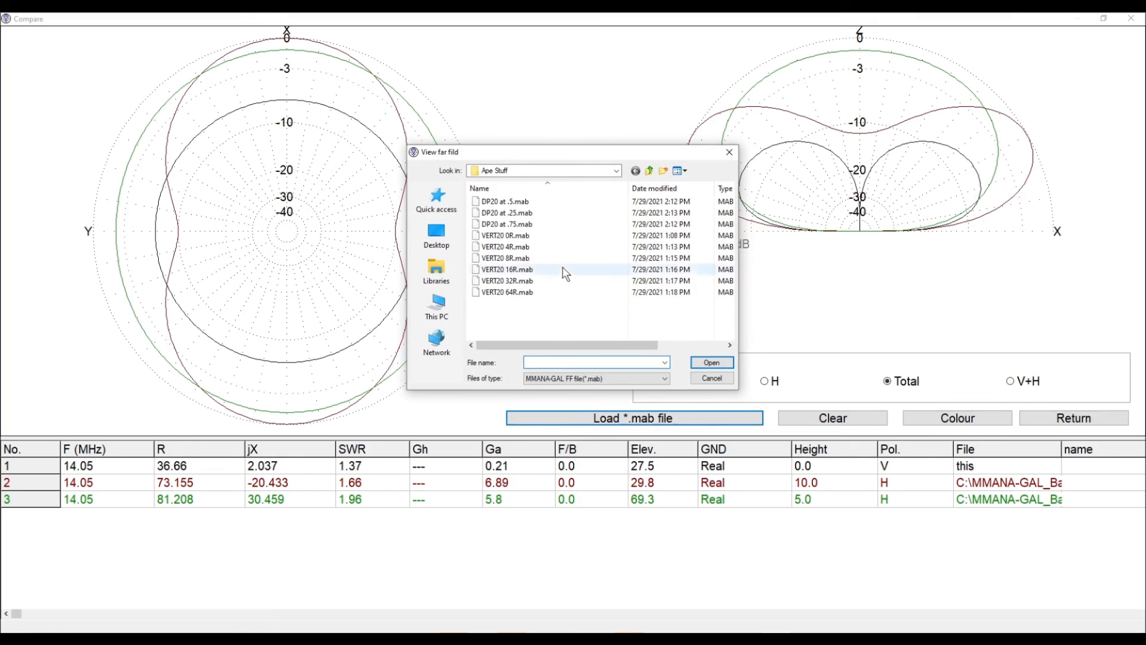
left_click(541, 222)
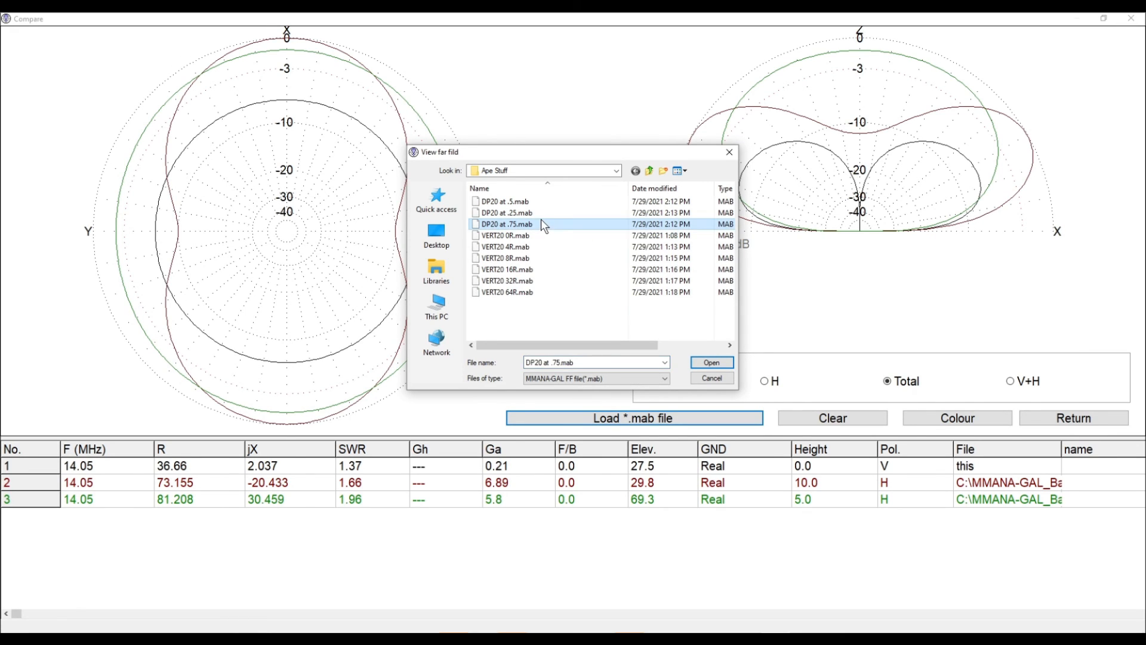
left_click(706, 364)
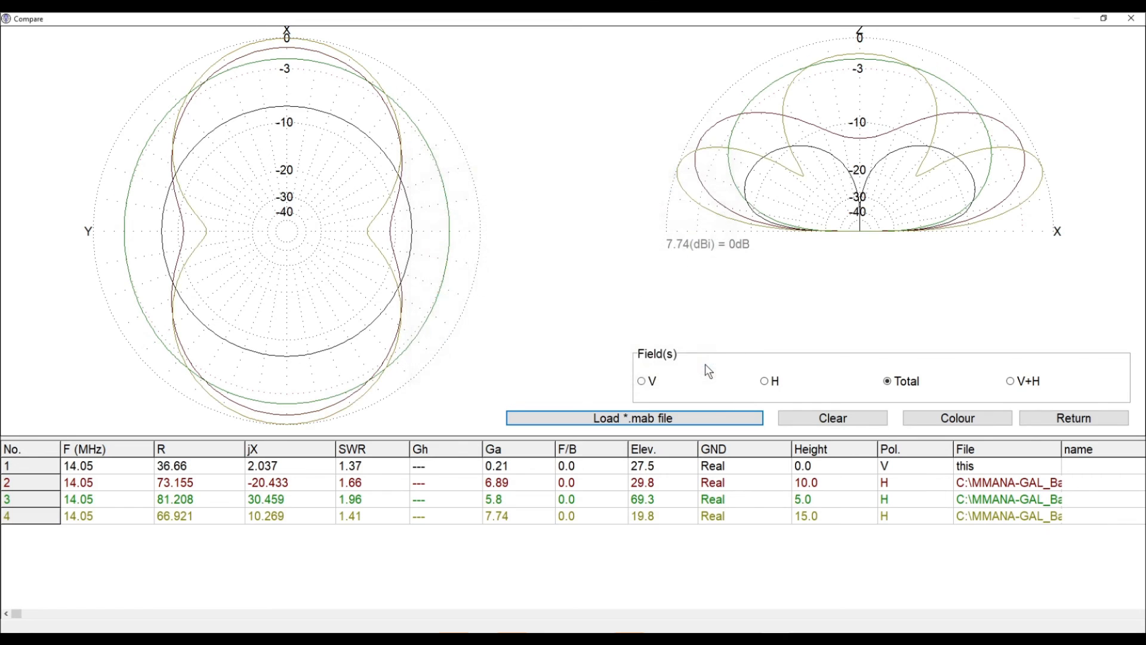